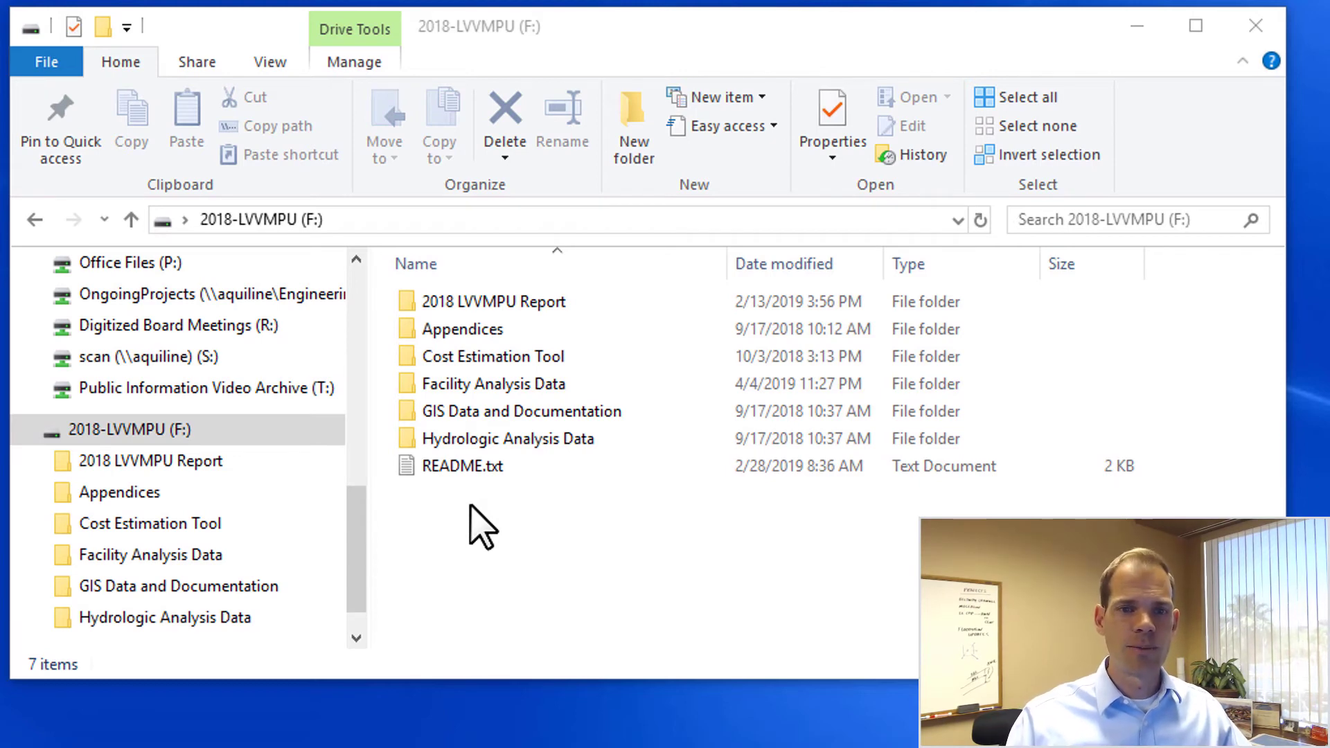
Open Hydrologic Analysis Data > HEC-1 Models > Central to view its Series folders and workbooks
double_click(647, 442)
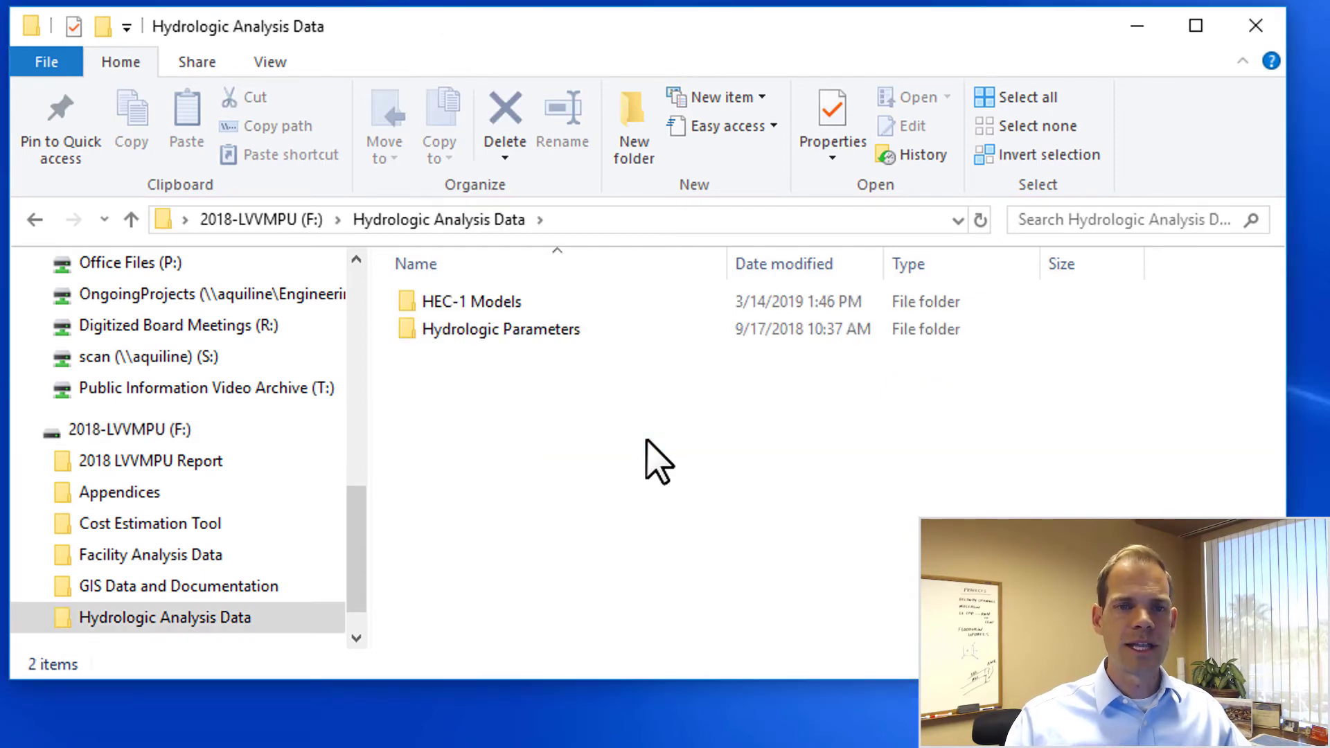
double_click(575, 307)
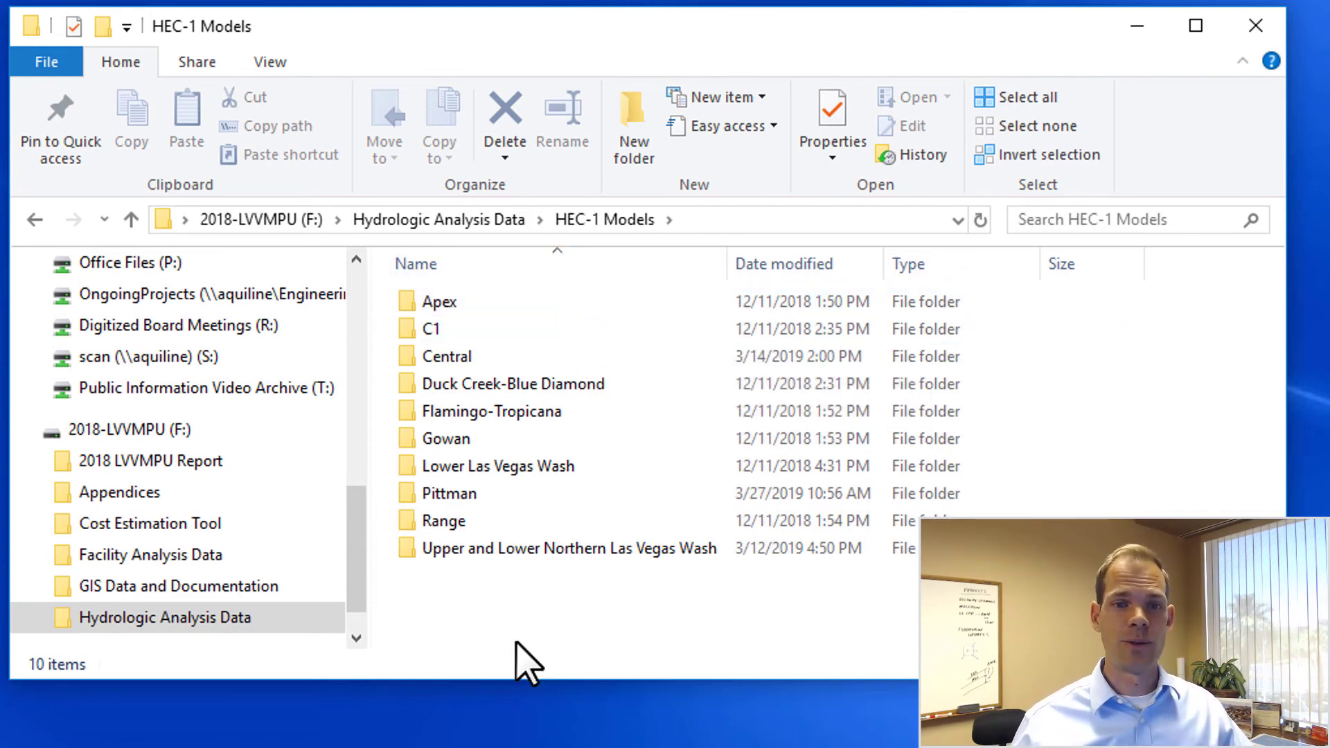
double_click(475, 361)
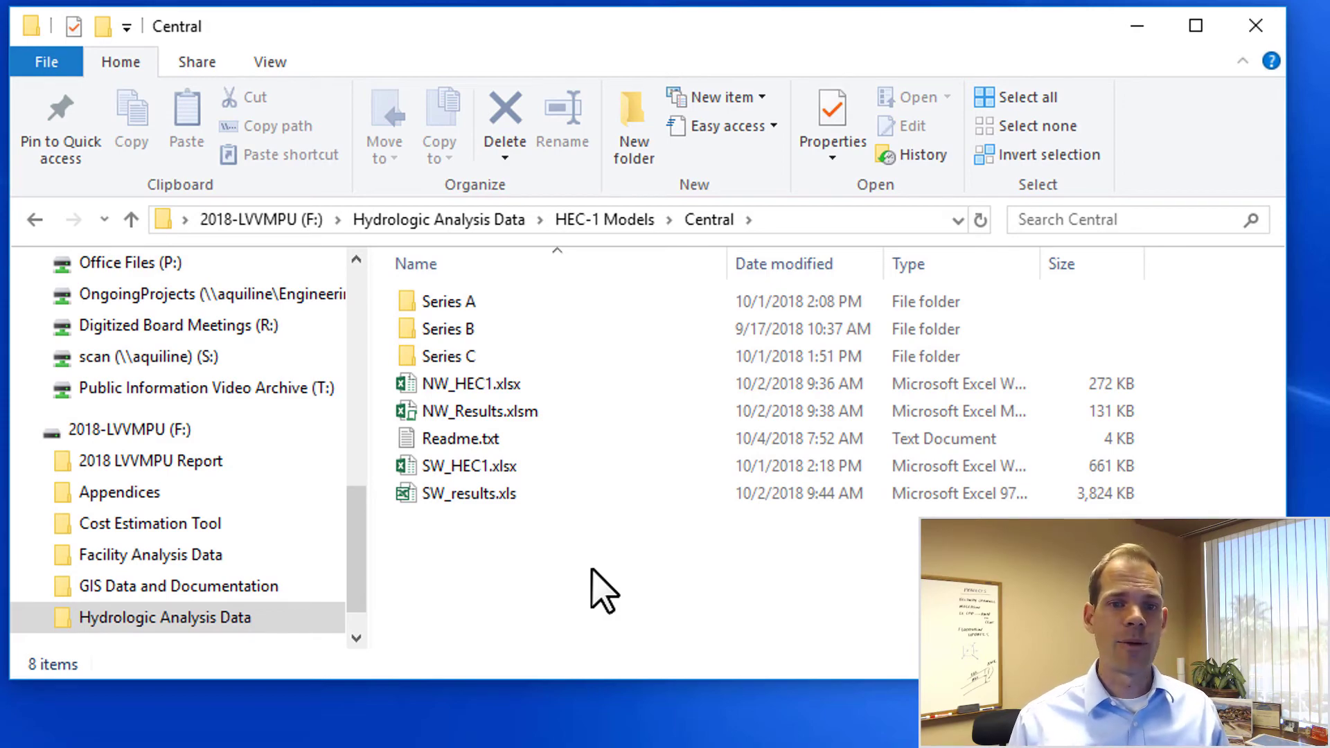
double_click(496, 447)
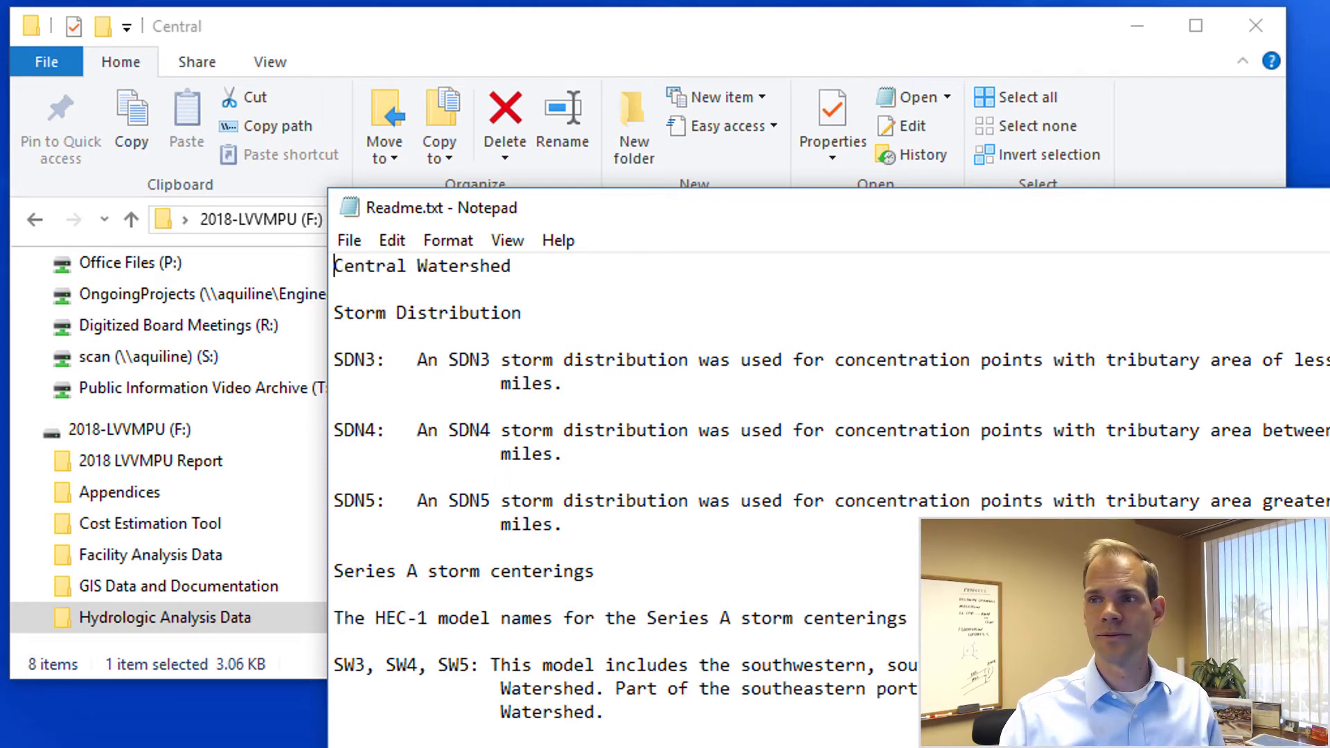
key(alt+F4)
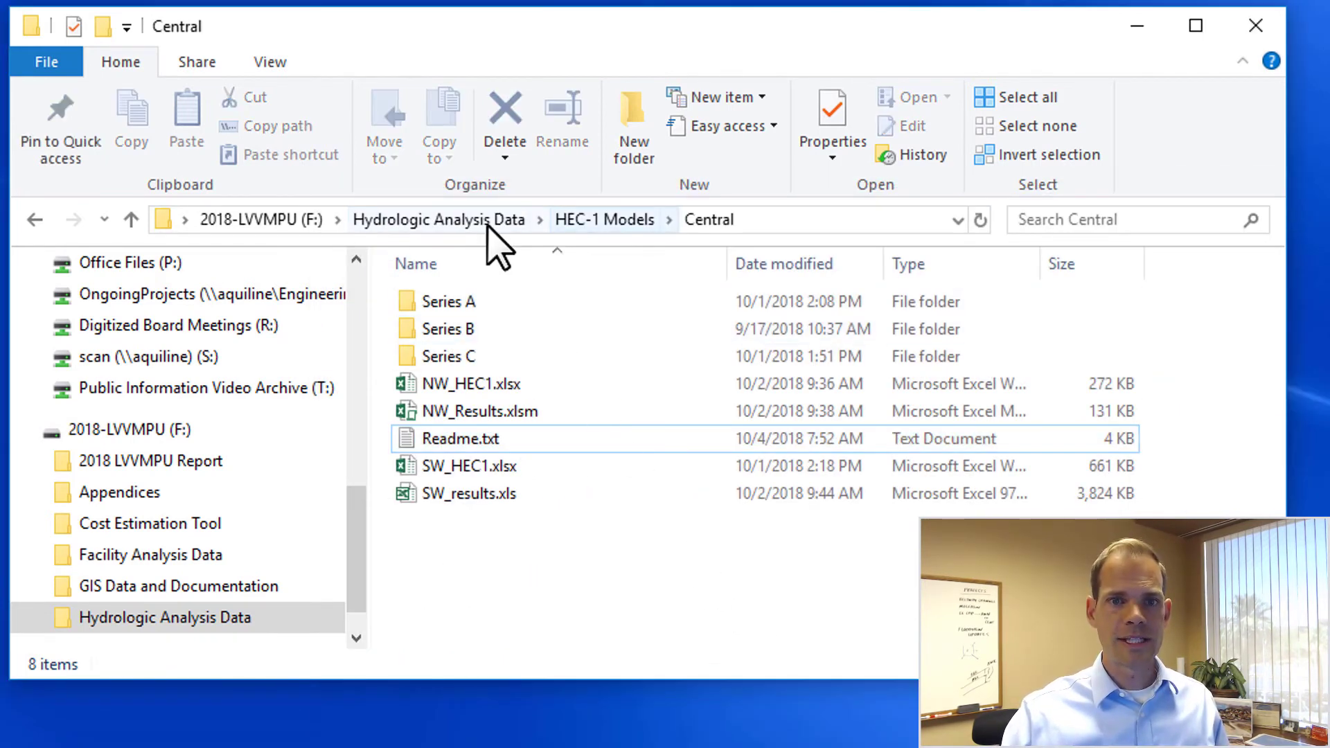
click(488, 221)
Open the Hydrologic Parameters folder and look inside its Routing folder
click(532, 447)
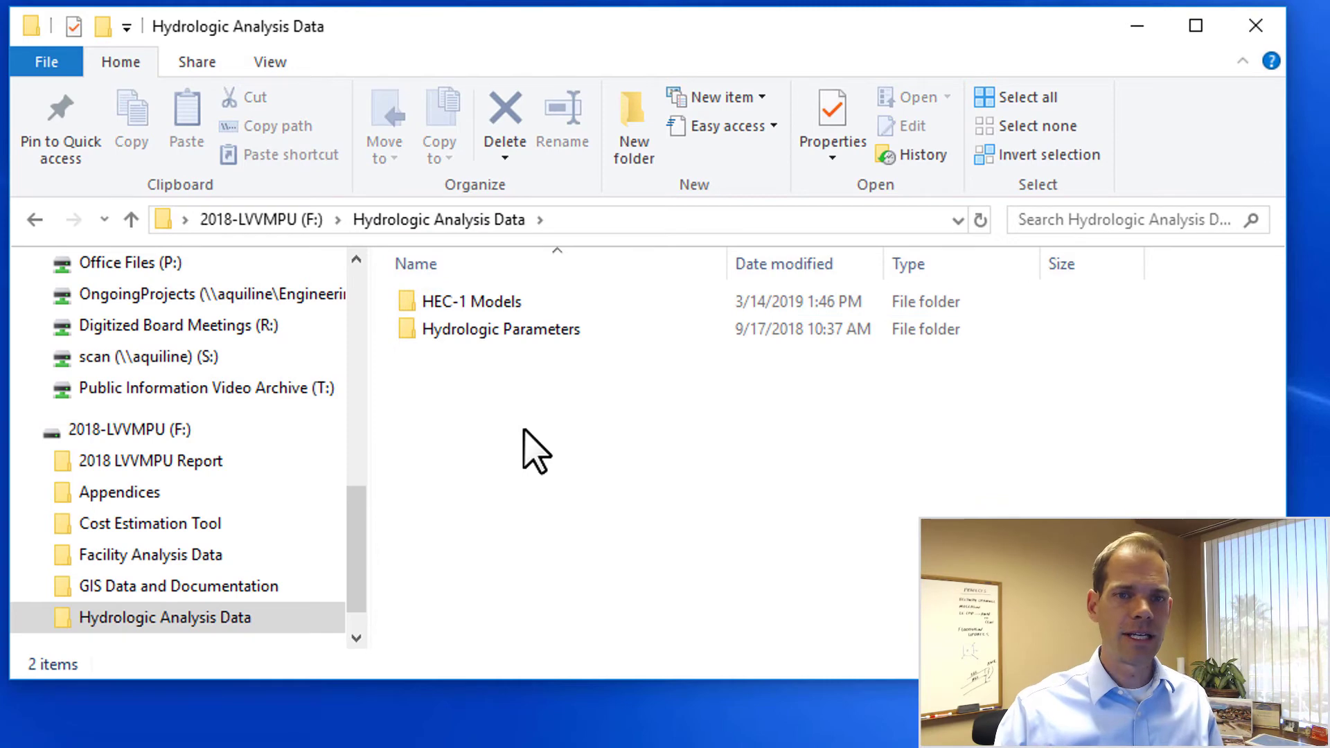
mouse_move(582, 340)
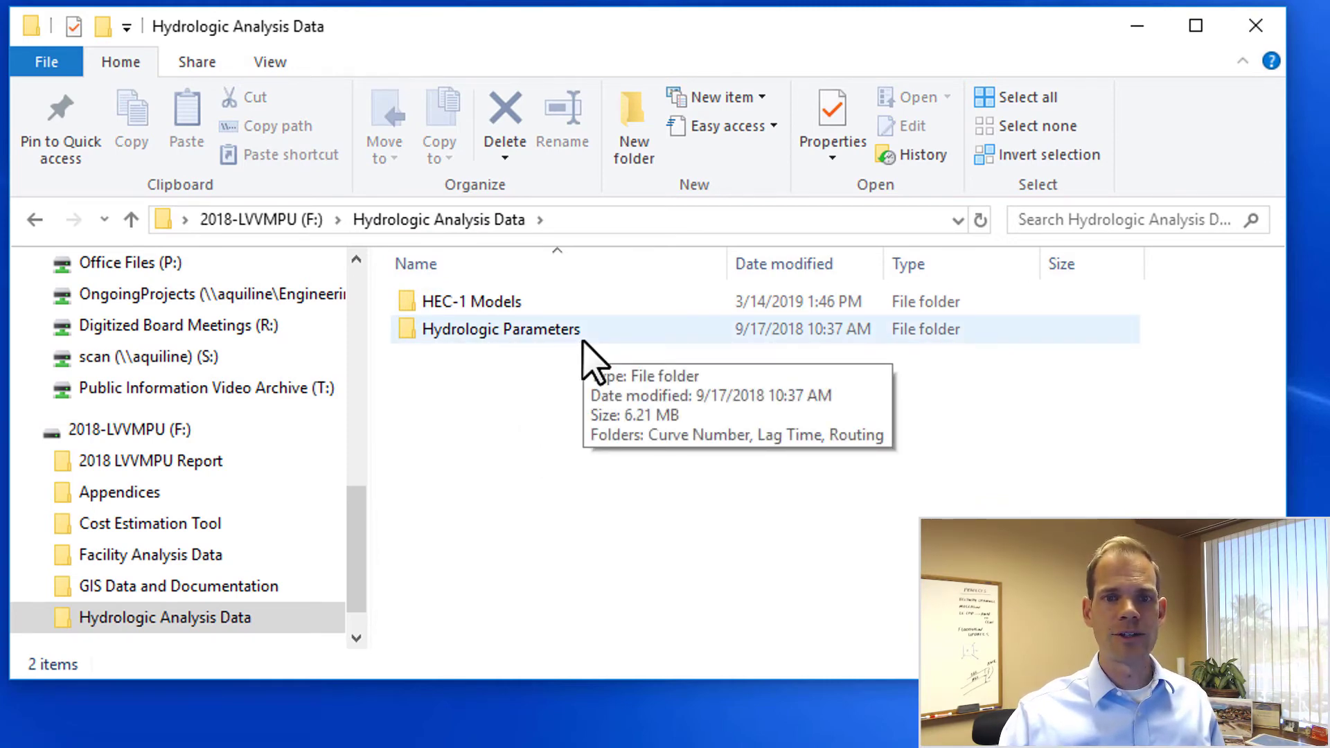
double_click(600, 338)
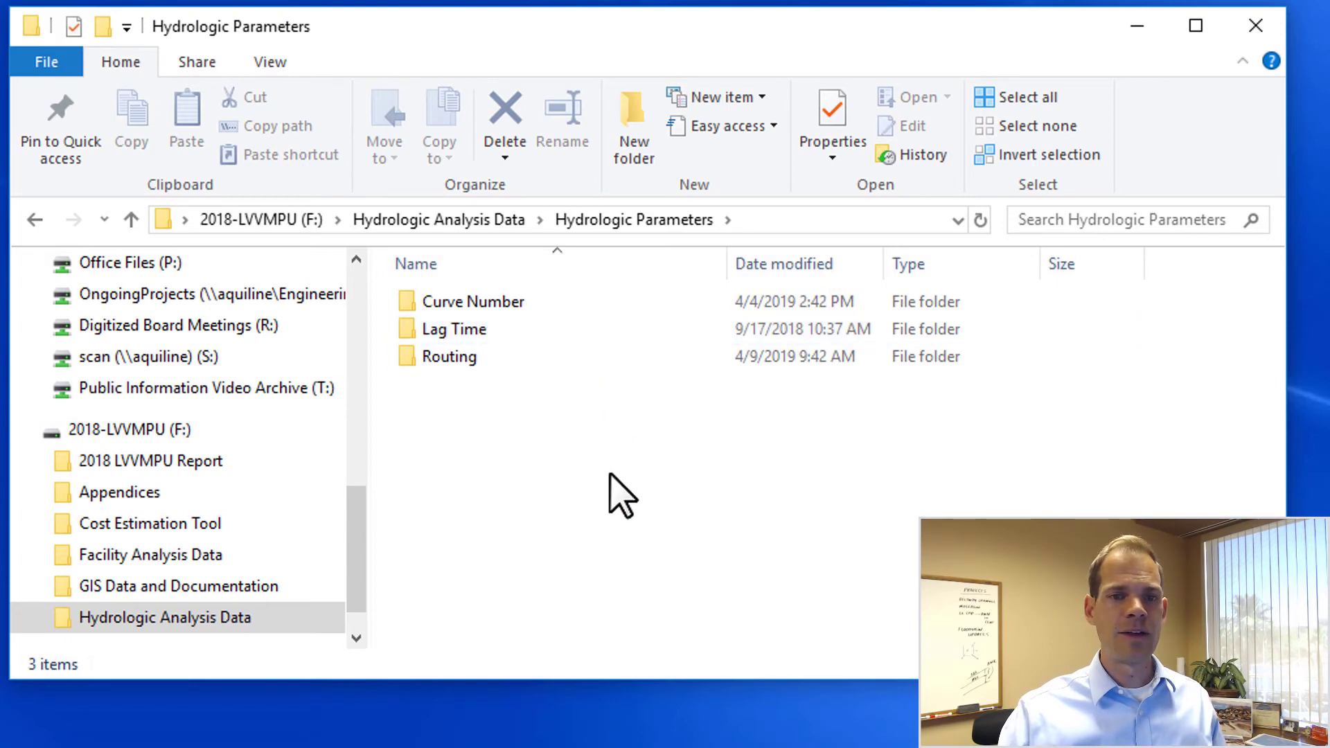
double_click(452, 357)
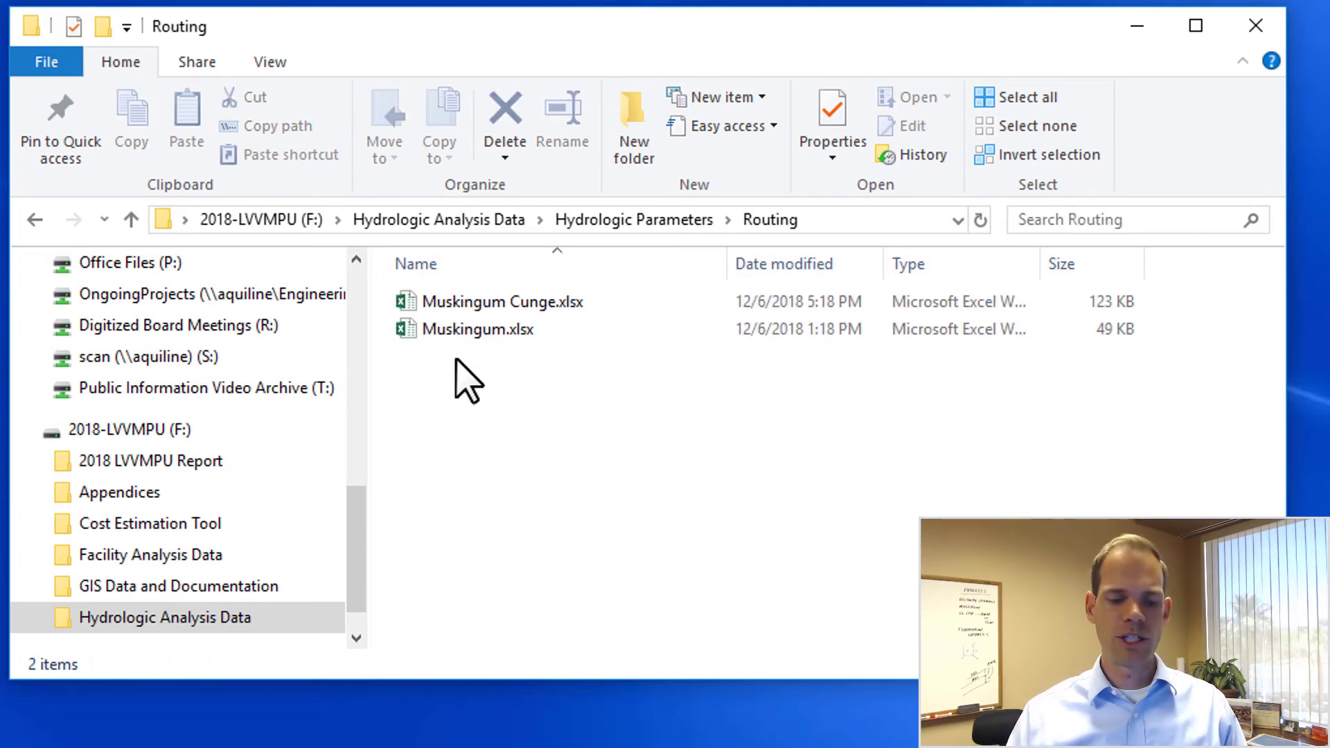
key(alt+Left)
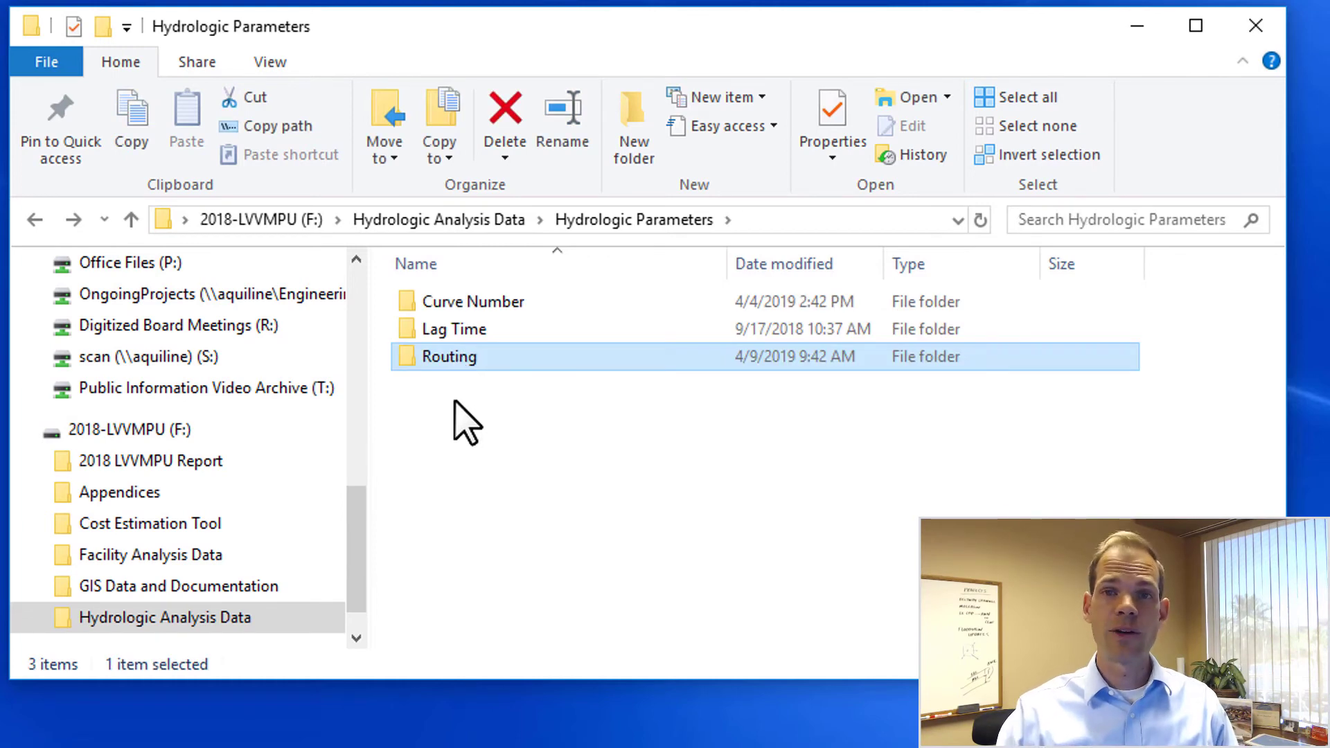
Look inside Lag Time, then open Curve Number Matrix.xlsx from the Curve Number folder
click(455, 433)
click(464, 331)
double_click(464, 330)
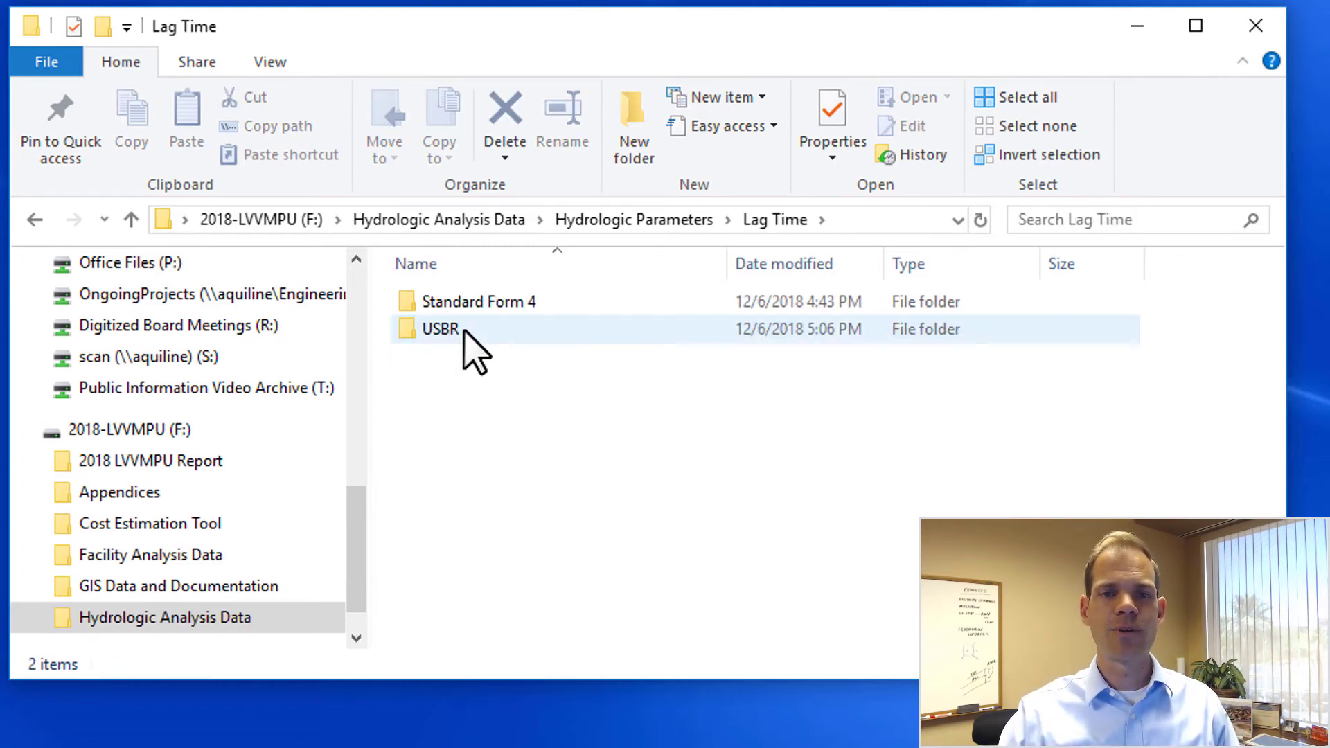
key(alt+Left)
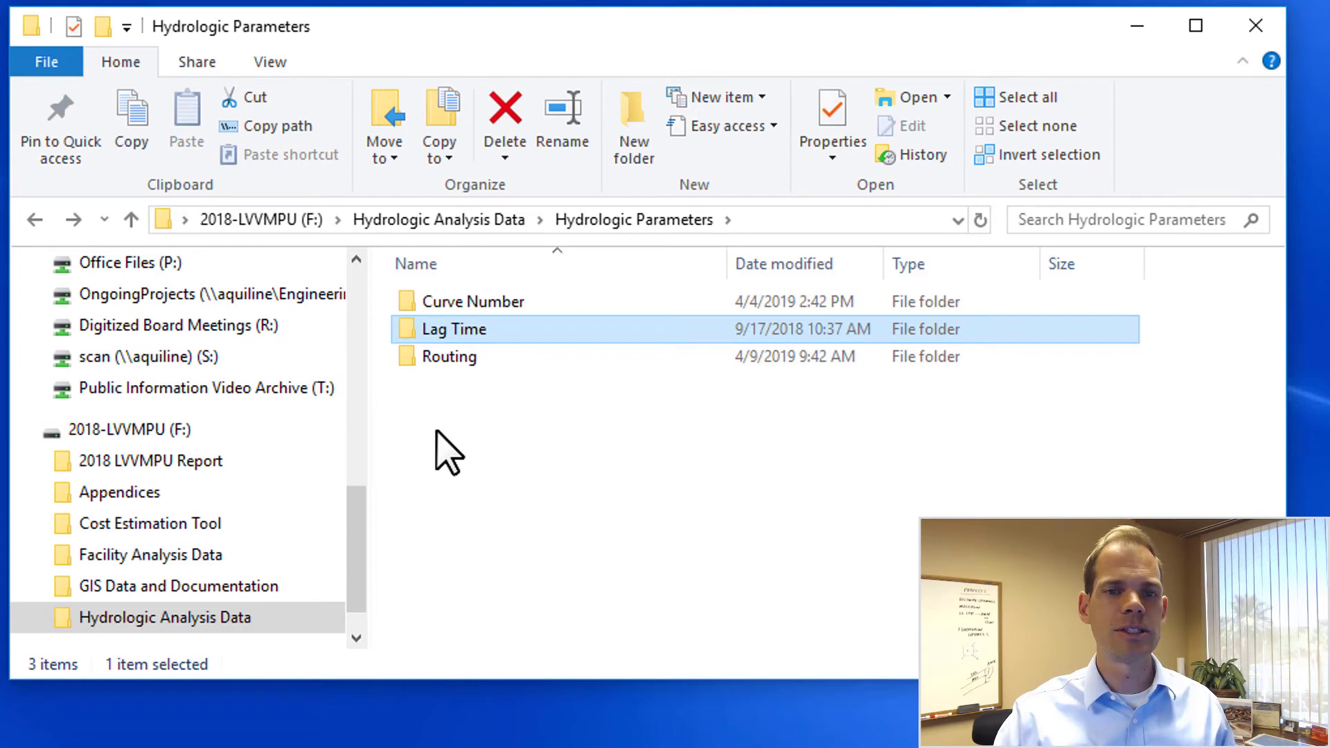
click(445, 451)
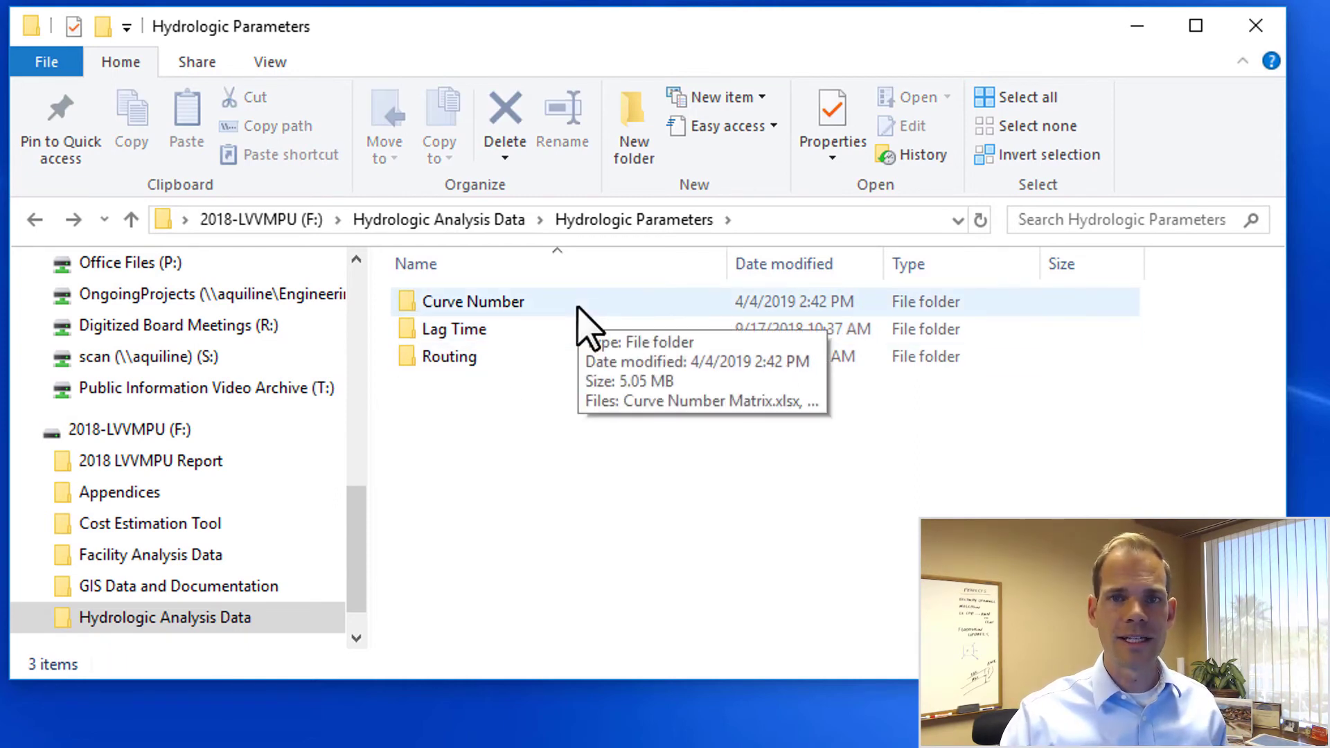
double_click(580, 305)
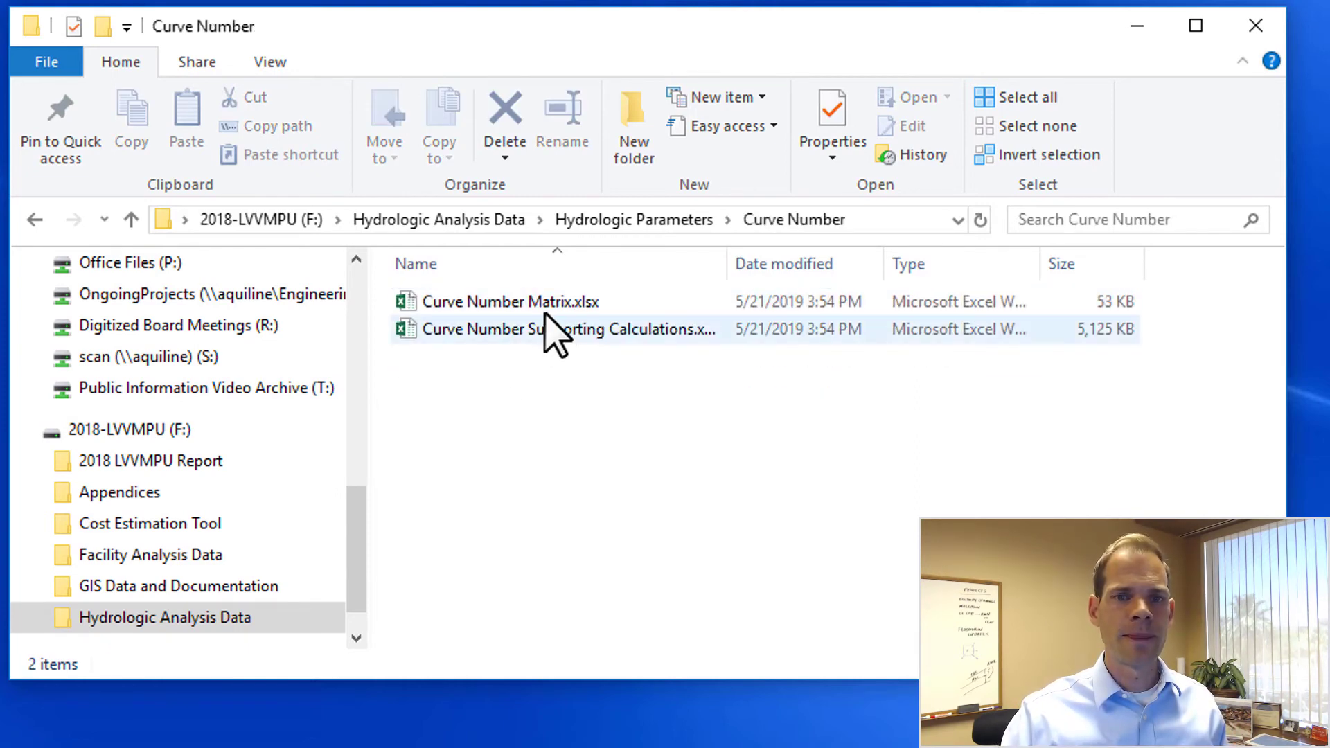
double_click(579, 303)
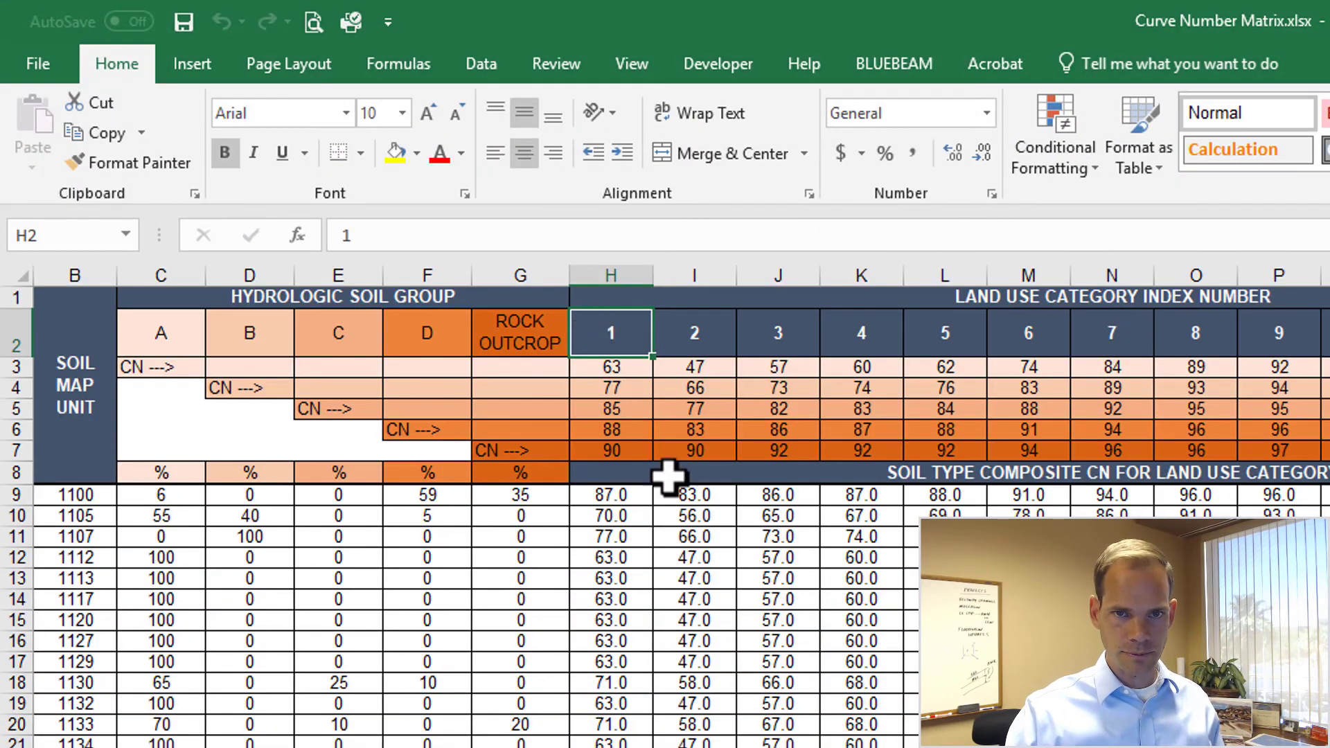
Check the composite CN formulas in I9 and N23, then go to the CN Matrix_Support sheet
click(693, 495)
click(1112, 746)
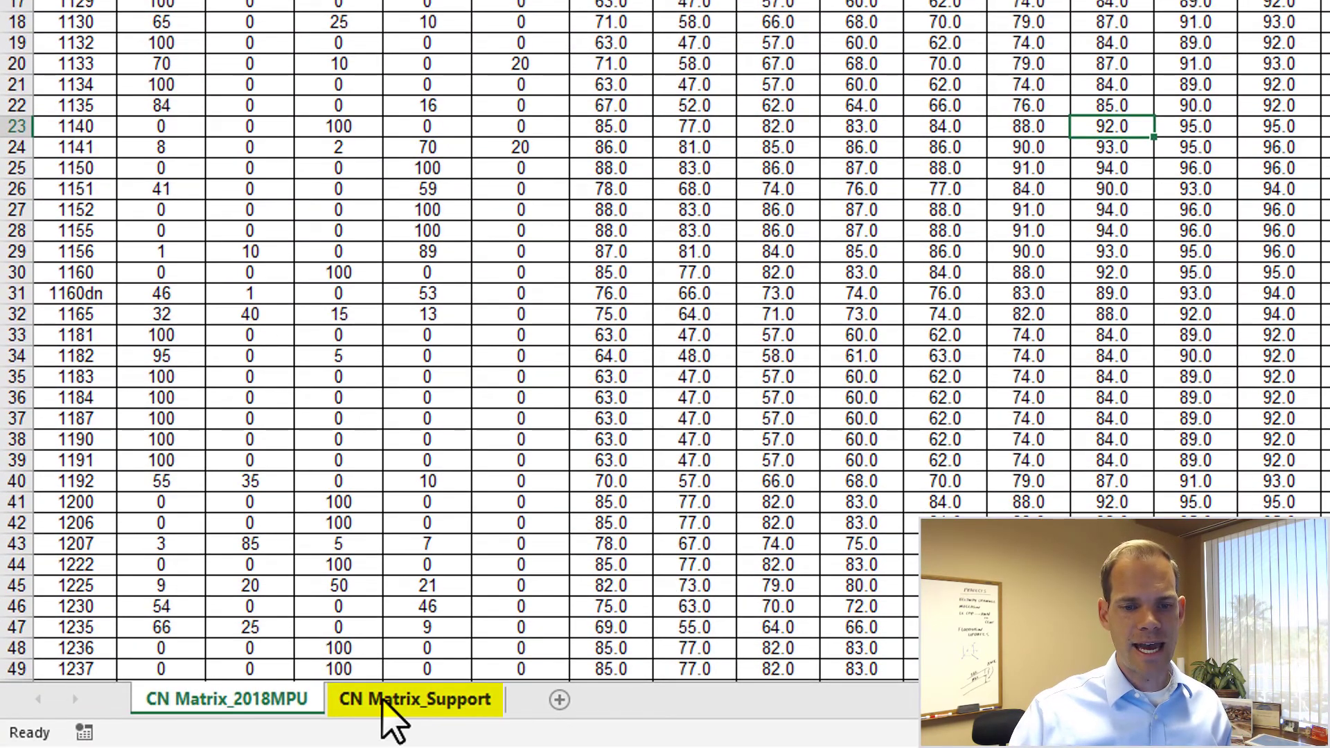
click(383, 700)
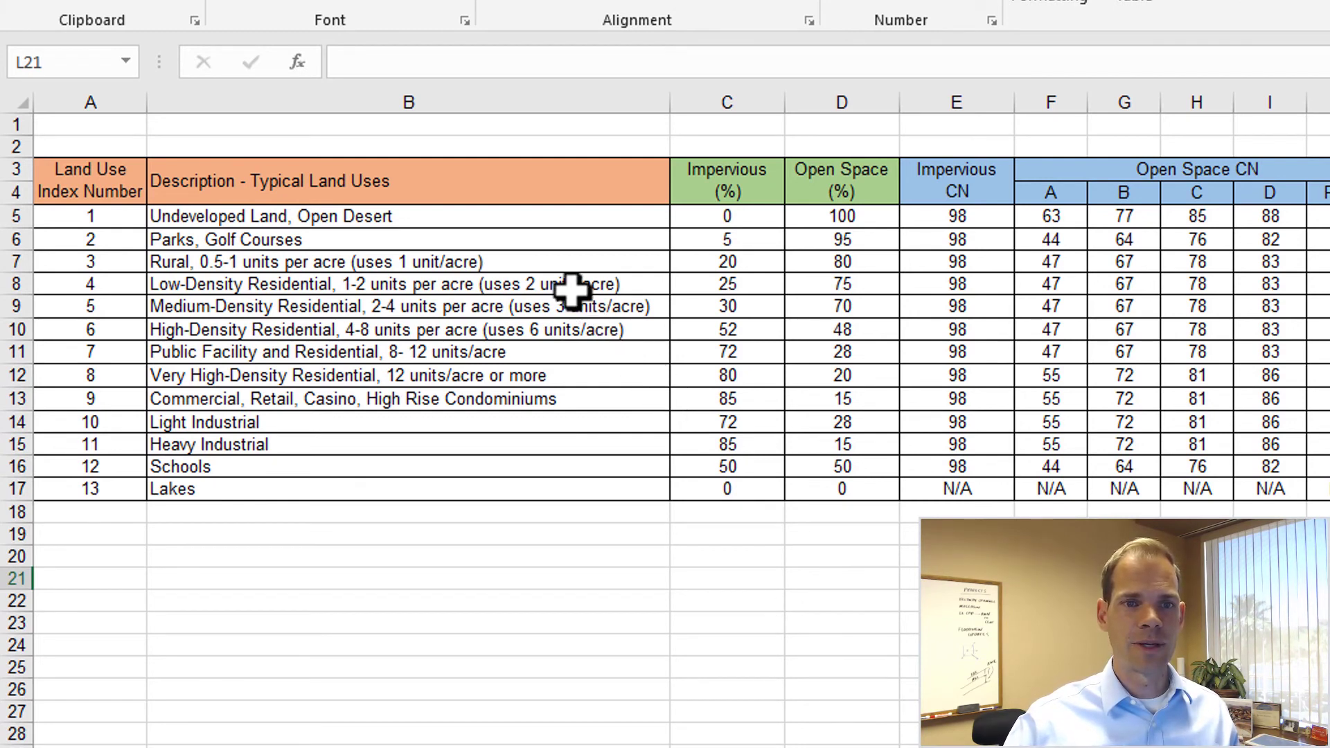
Select the land use descriptions B5:B17, then the Rural impervious cell C7
drag(505, 212, 494, 488)
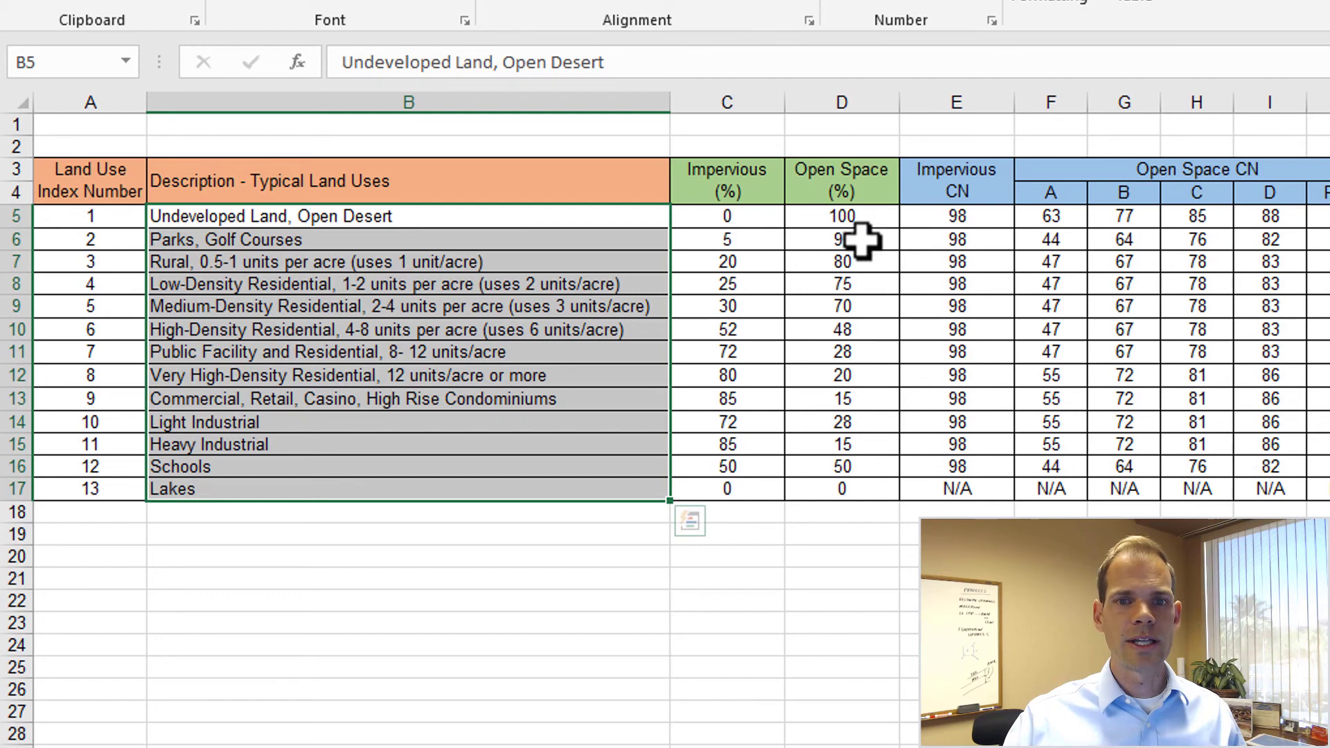
click(748, 261)
scroll(624, 374, right, 2)
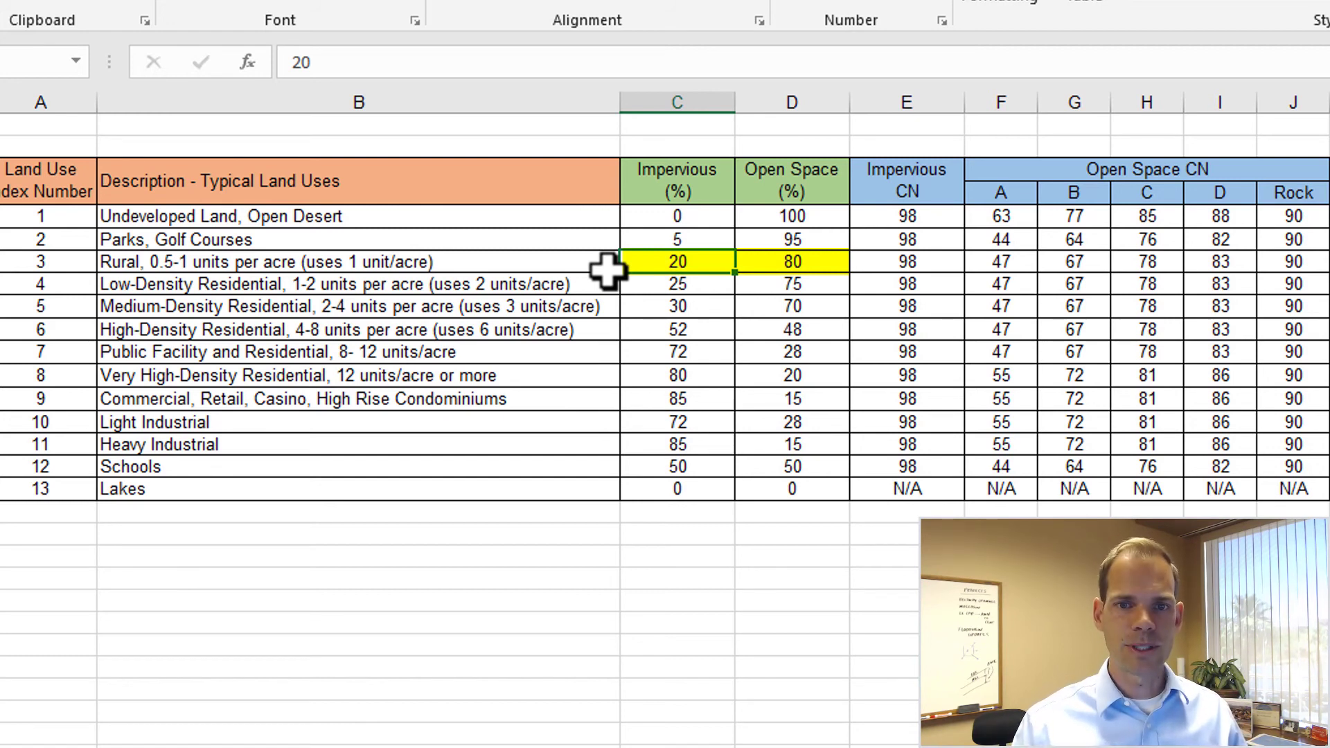
Enter 40 impervious and 60 open space for Rural, then check the composite CN sheet and return
text(40)
key(Tab)
text(60)
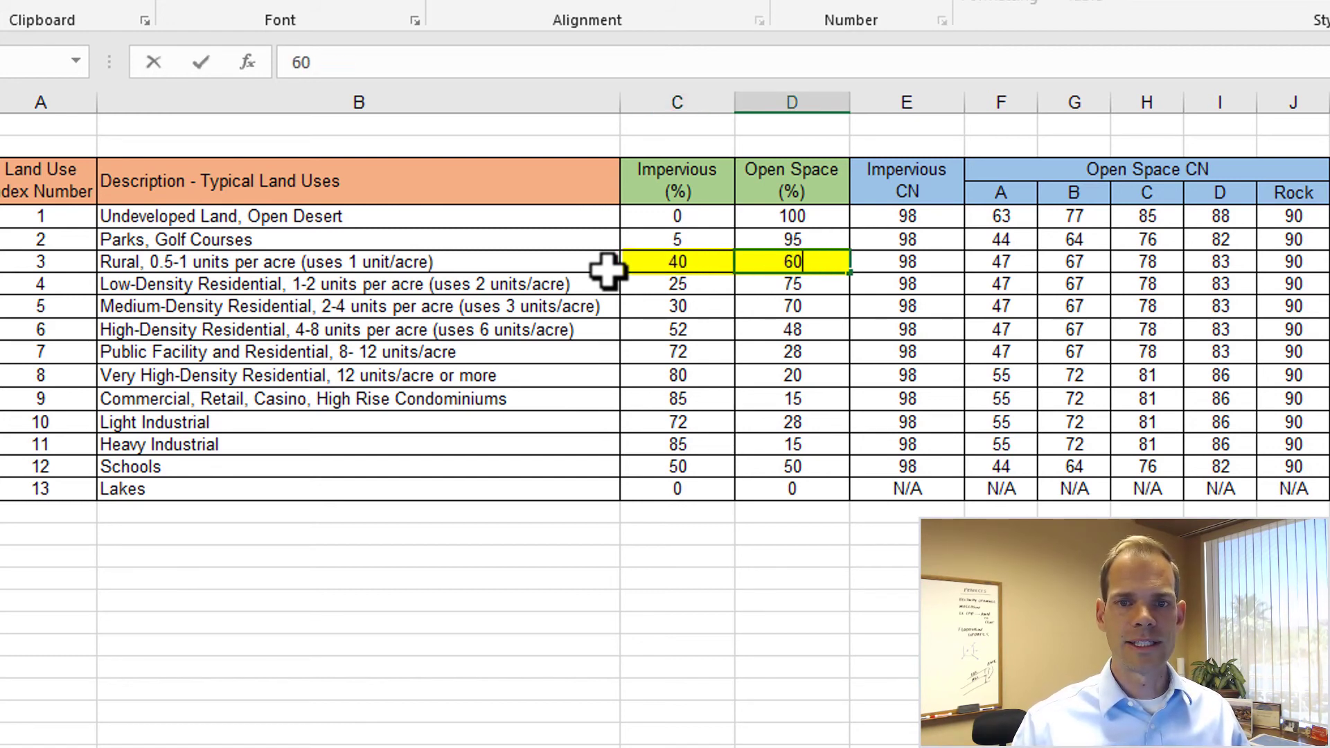
key(Tab)
key(Tab)
key(shift+Right)
key(shift+Right)
key(shift+Right)
key(shift+Right)
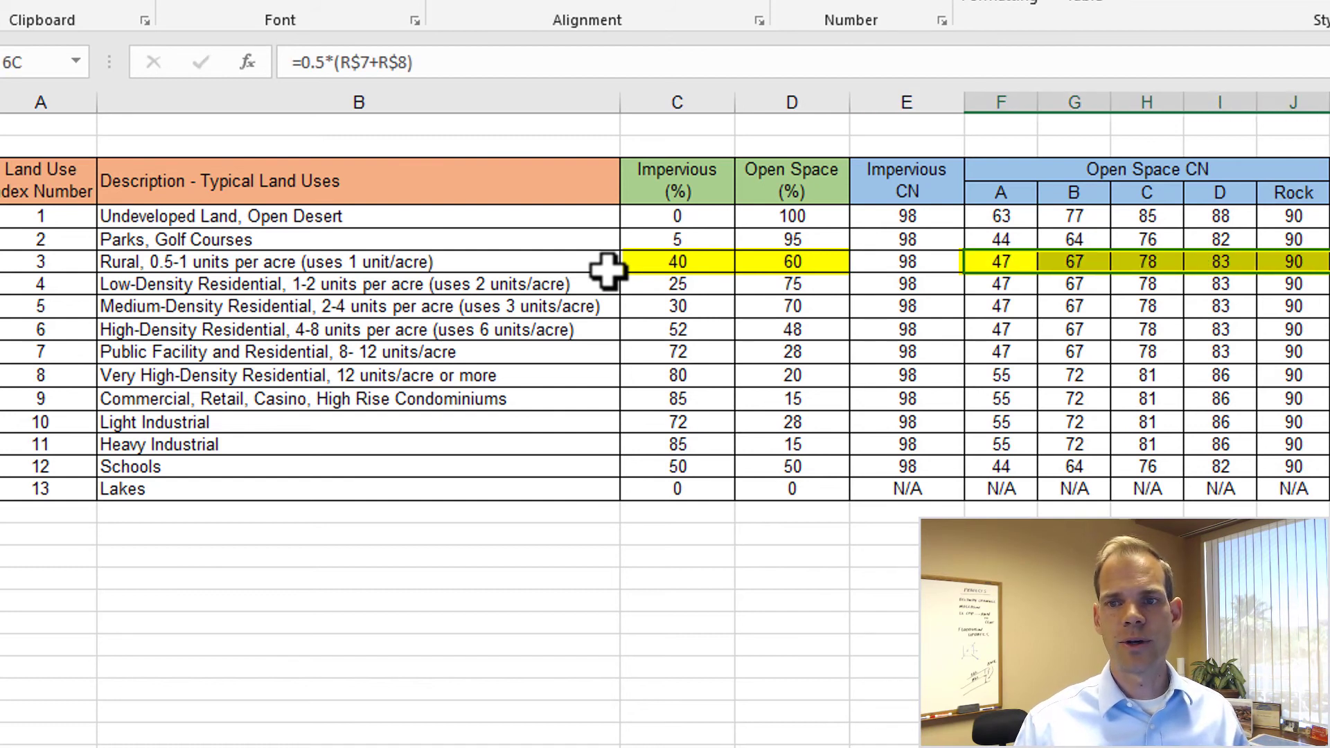
key(shift+Right)
key(shift+Right)
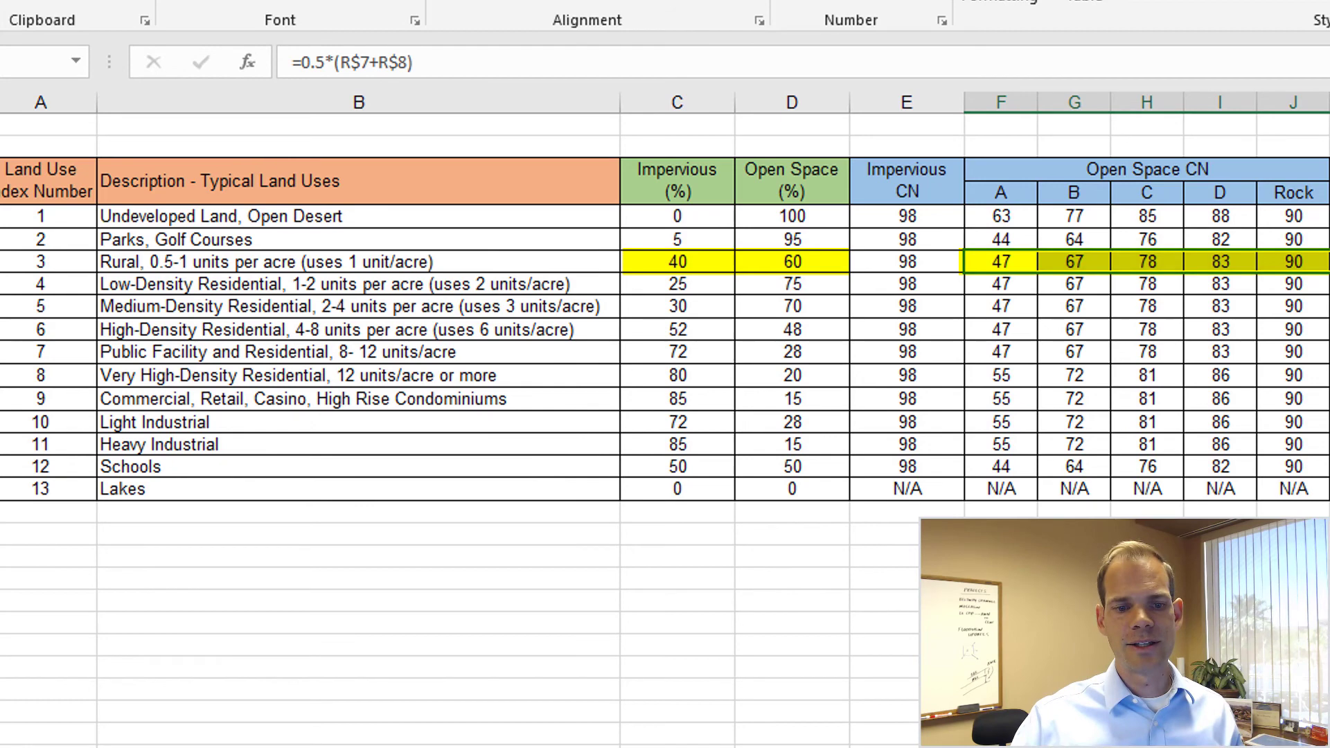
key(ctrl+Page_Down)
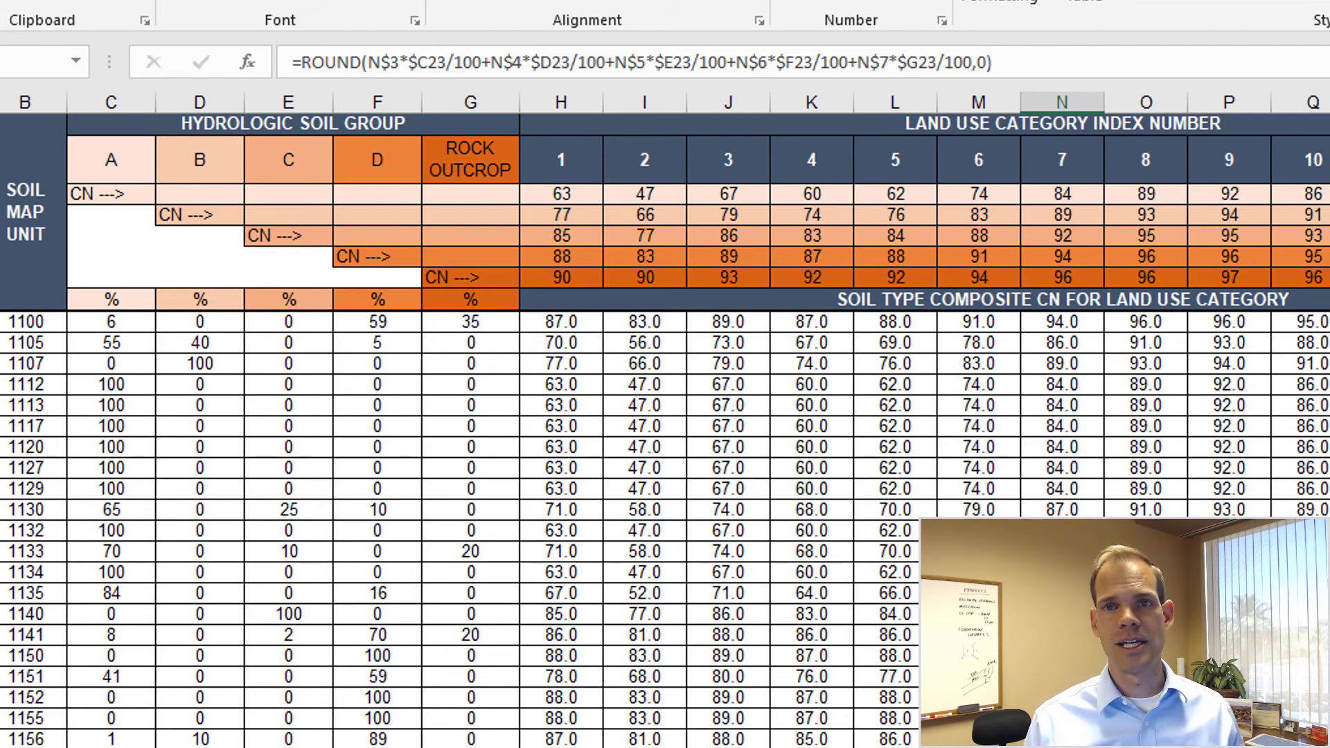
key(ctrl+Page_Up)
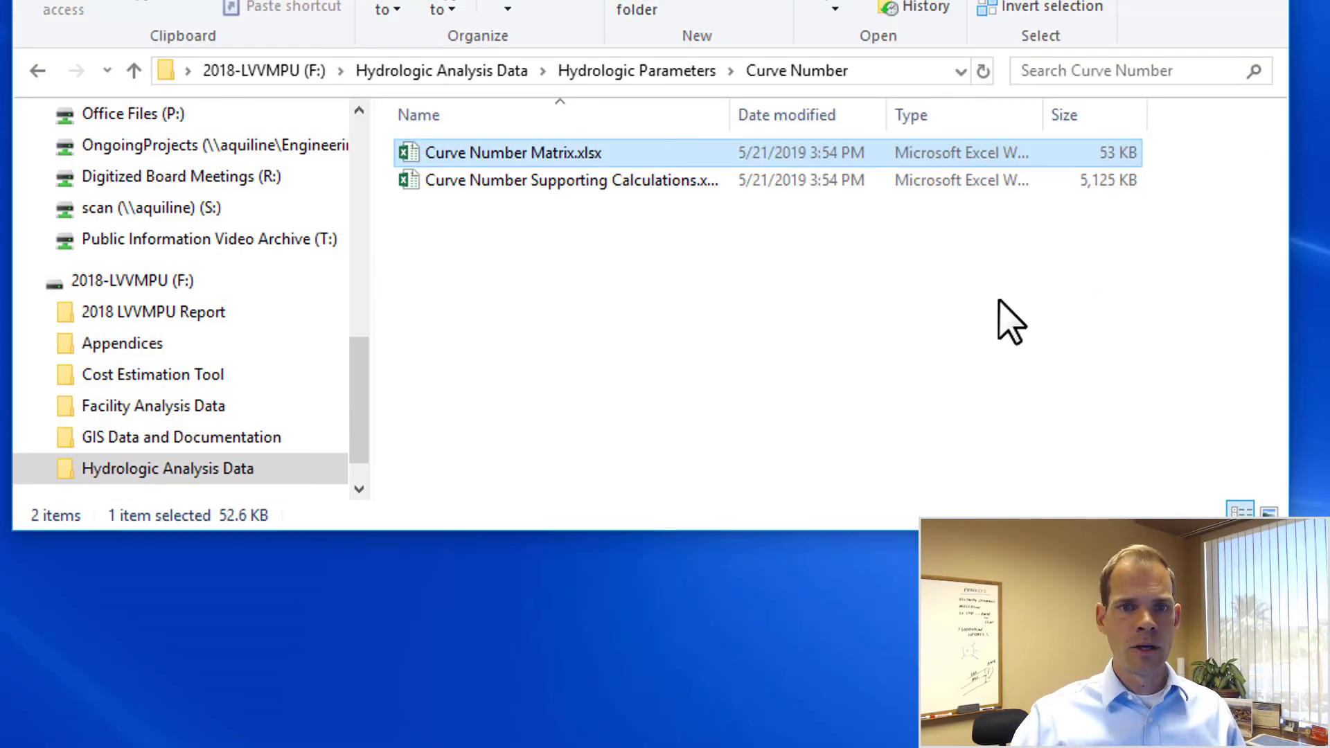
Go up to the 2018-LVVMPU (F:) drive root and open GIS Data and Documentation
click(1009, 321)
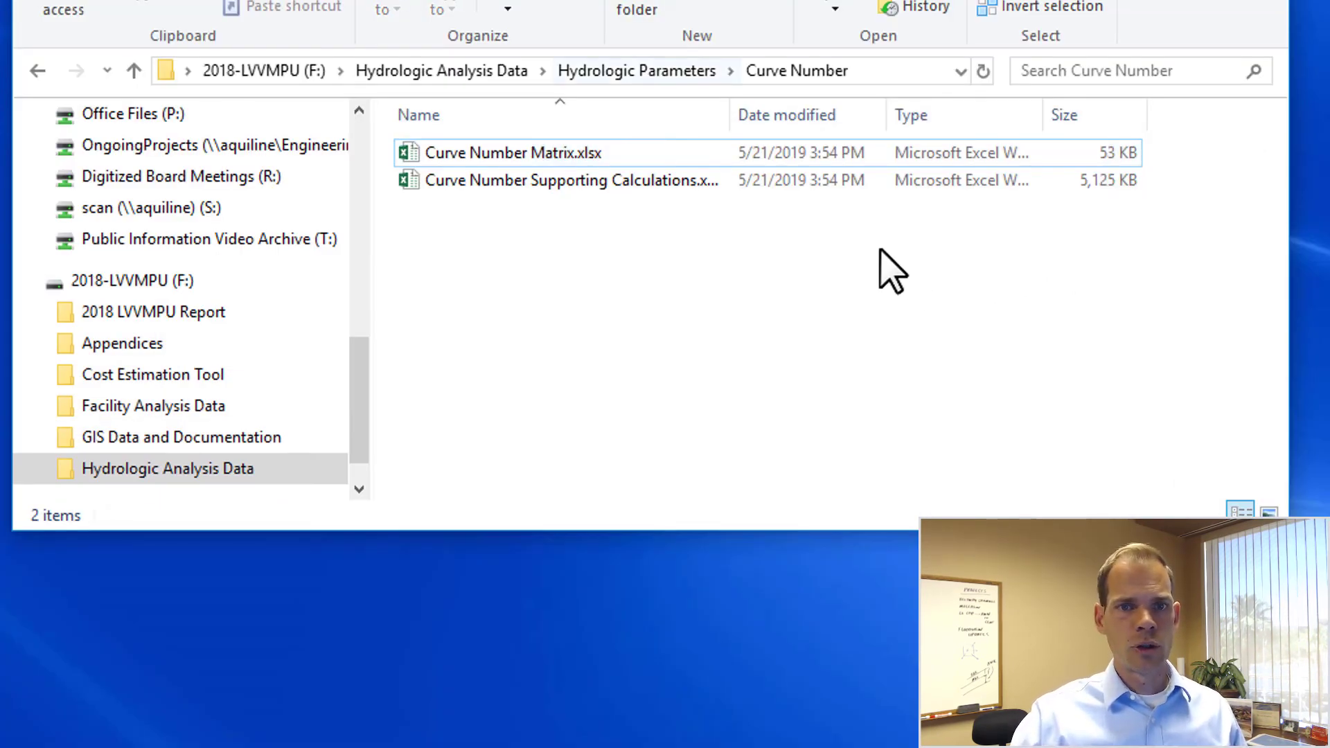
click(463, 72)
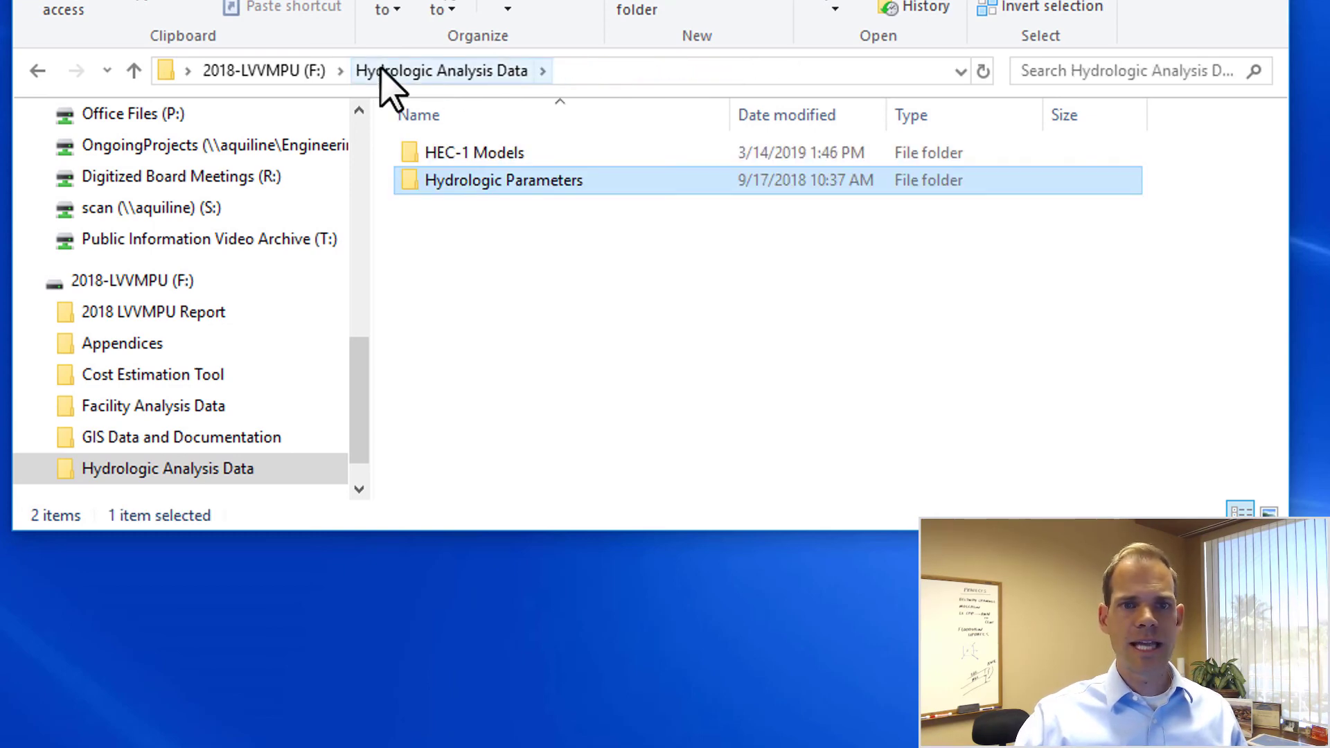
click(315, 70)
click(505, 380)
click(502, 266)
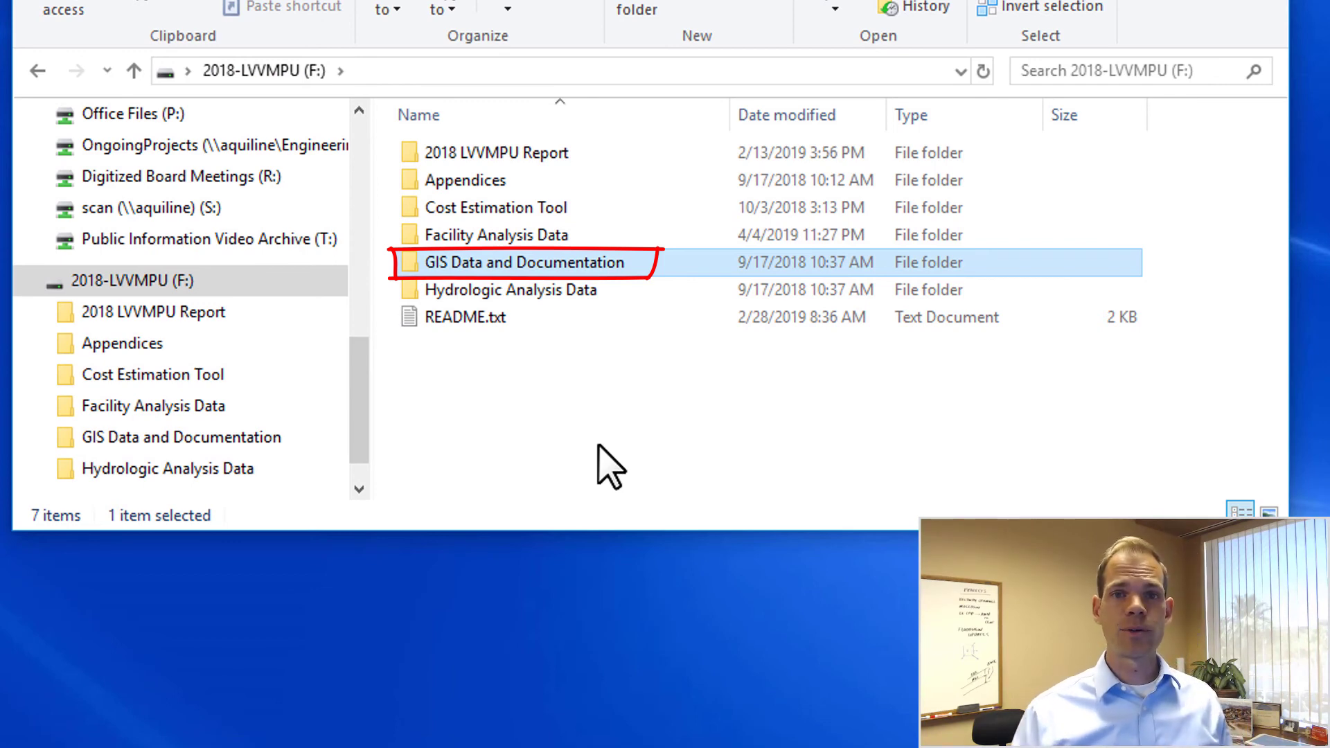
double_click(614, 267)
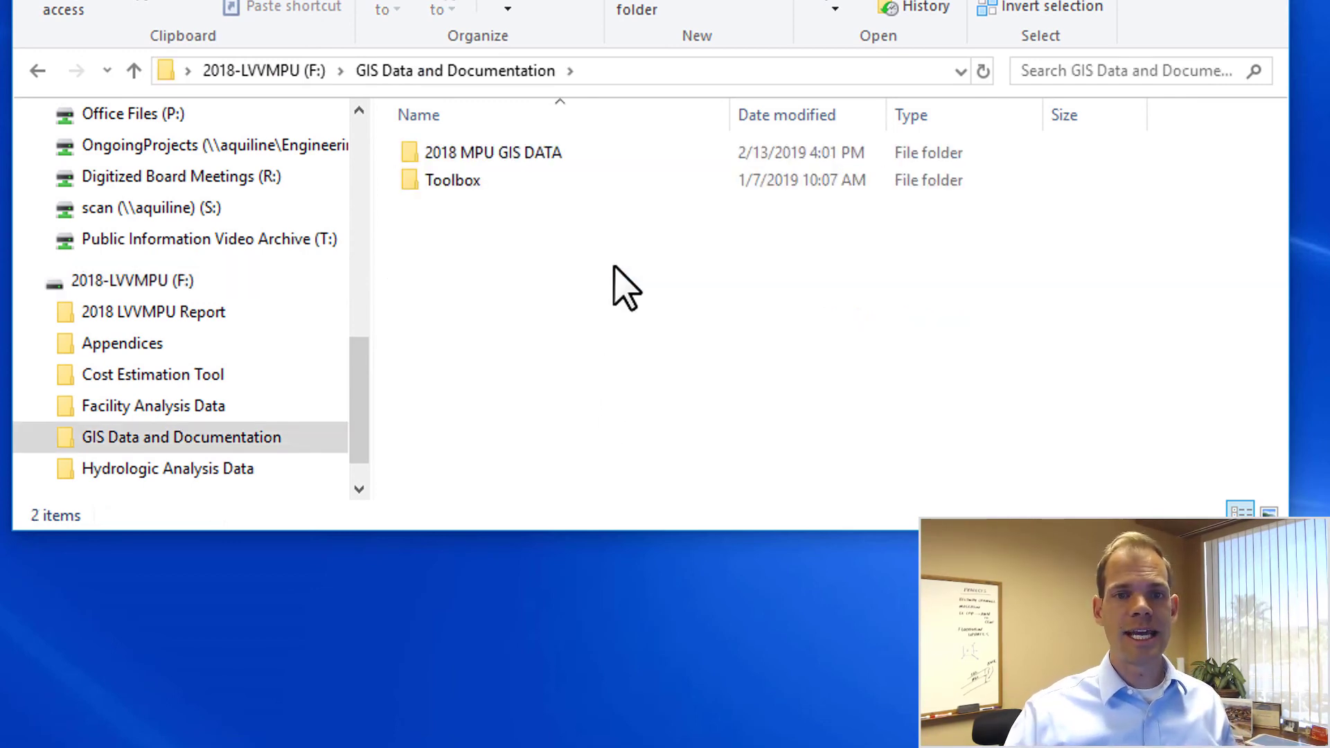